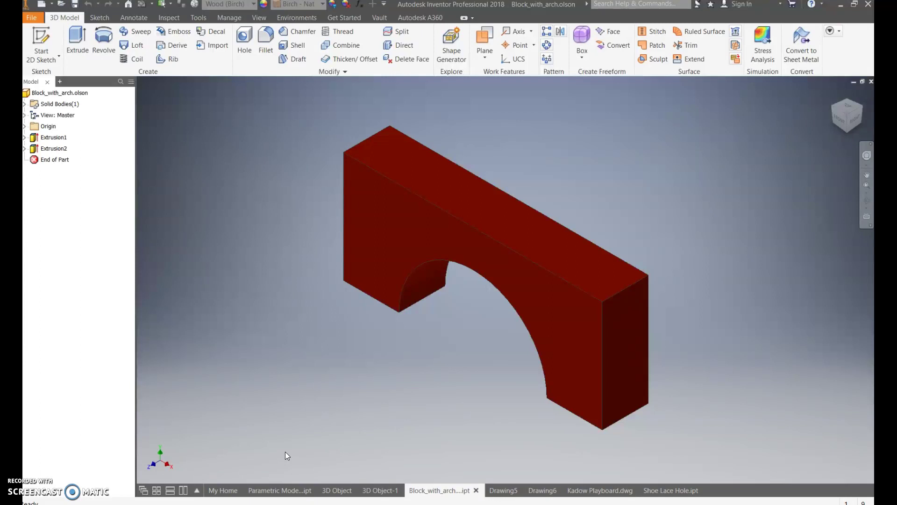
# - Send the arch block to the 3D print service as an STL file at scale 1.0
pyautogui.click(555, 251)
pyautogui.click(323, 281)
pyautogui.click(32, 18)
pyautogui.click(89, 271)
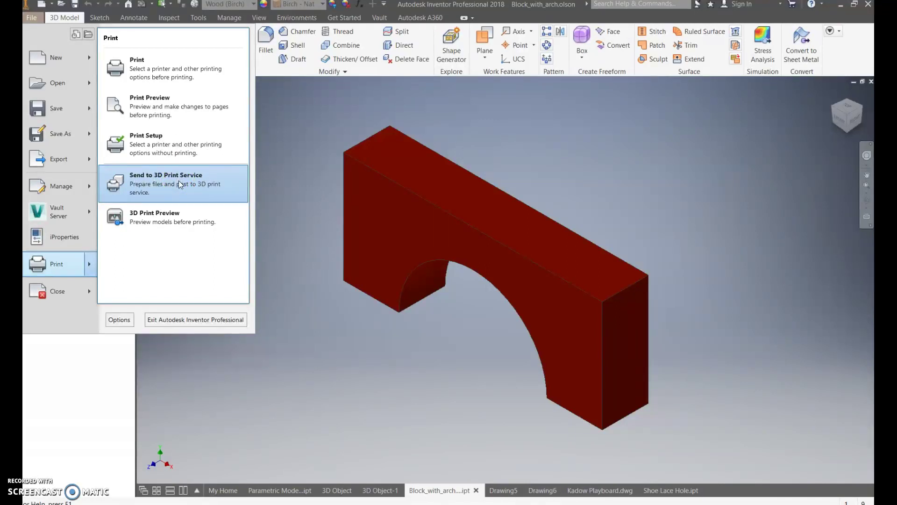
pyautogui.click(267, 76)
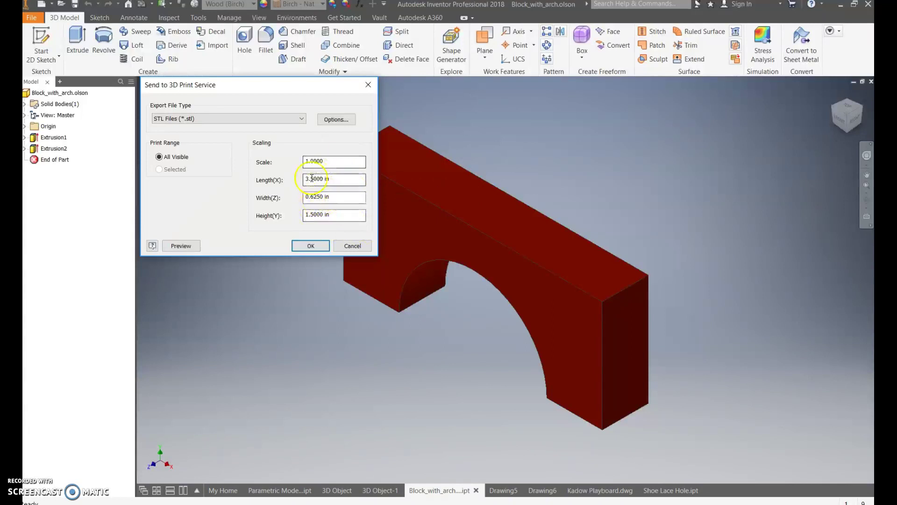
pyautogui.click(311, 245)
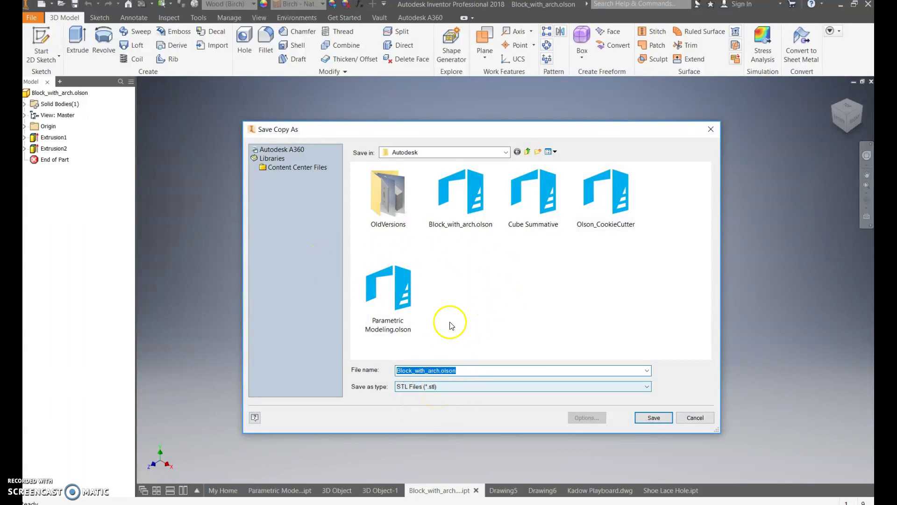
# - Save the Block_with_arch STL copy directly on the H: network drive, keeping the proposed file name
pyautogui.click(507, 152)
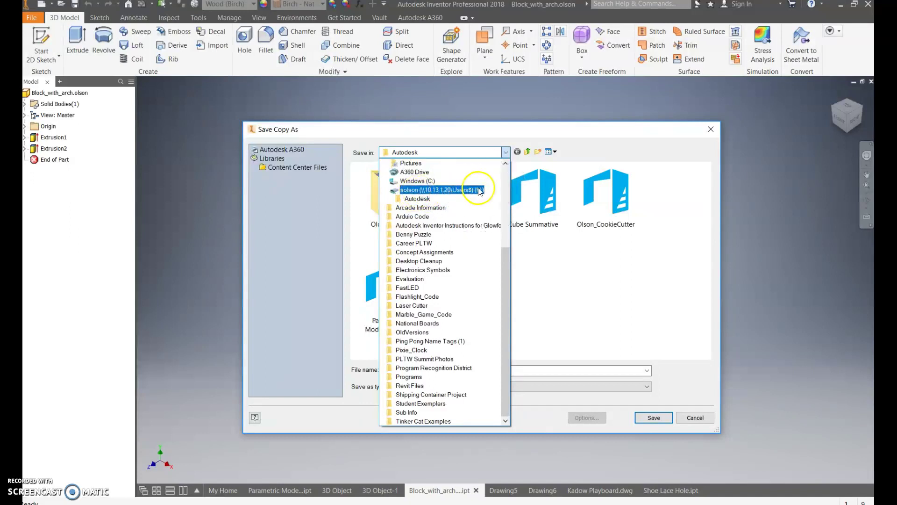
pyautogui.click(479, 190)
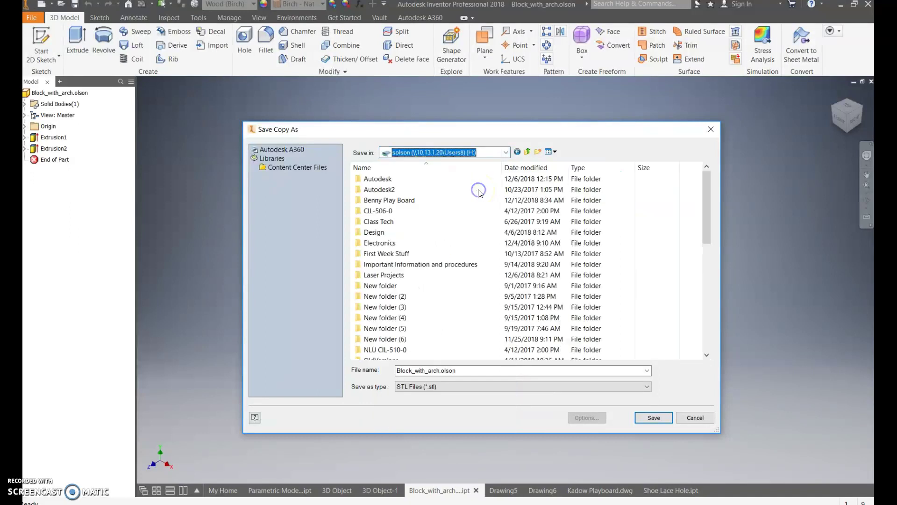
pyautogui.scroll(-8, 455, 181)
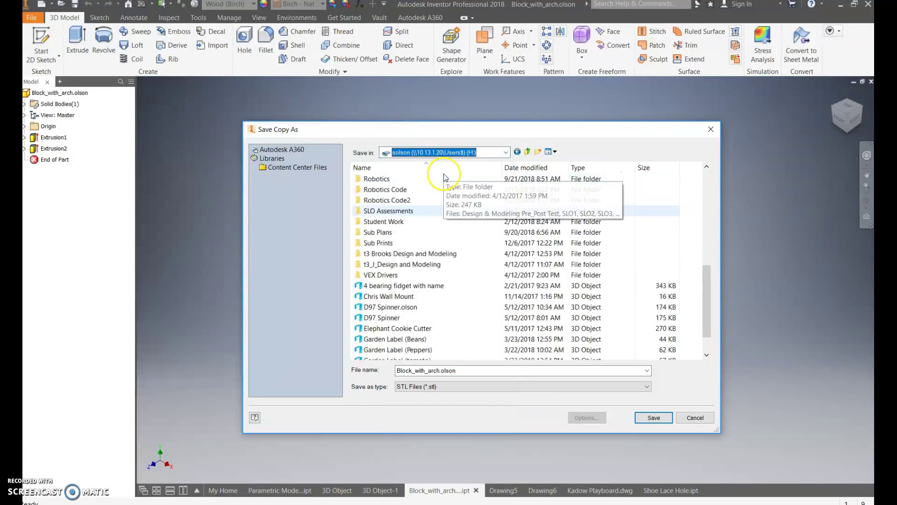
pyautogui.scroll(8, 444, 178)
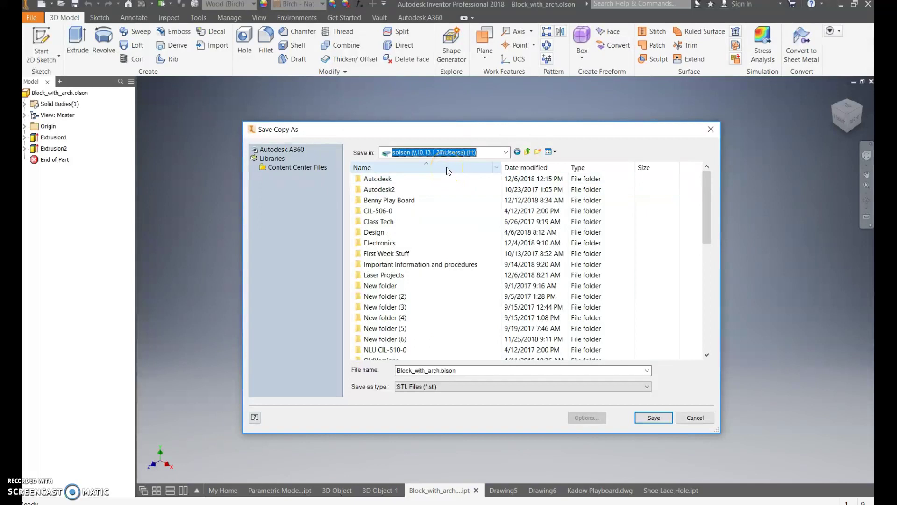
pyautogui.scroll(-6, 409, 201)
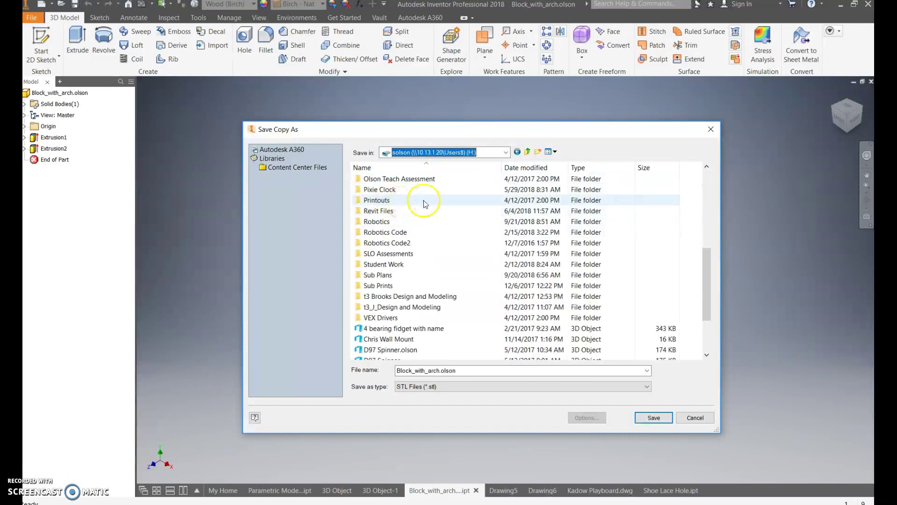
pyautogui.scroll(-1, 440, 194)
pyautogui.scroll(3, 463, 187)
pyautogui.scroll(4, 466, 187)
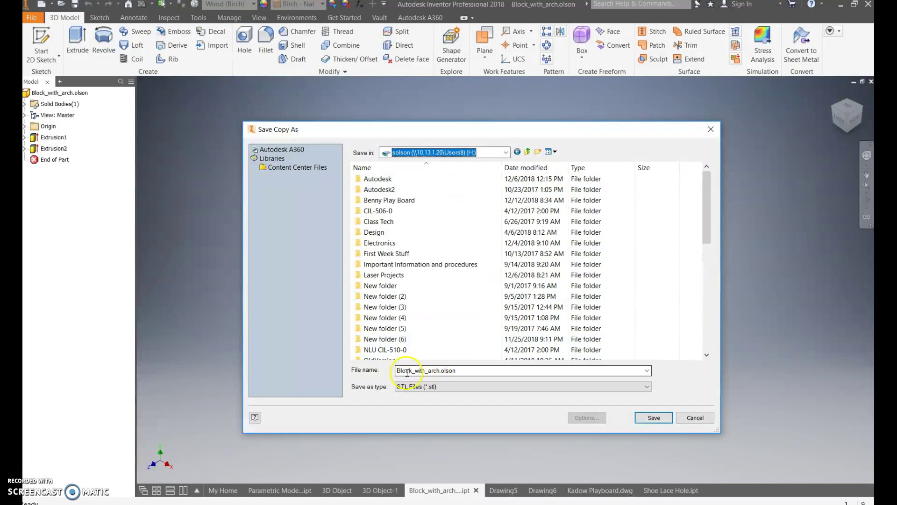
pyautogui.scroll(-8, 415, 234)
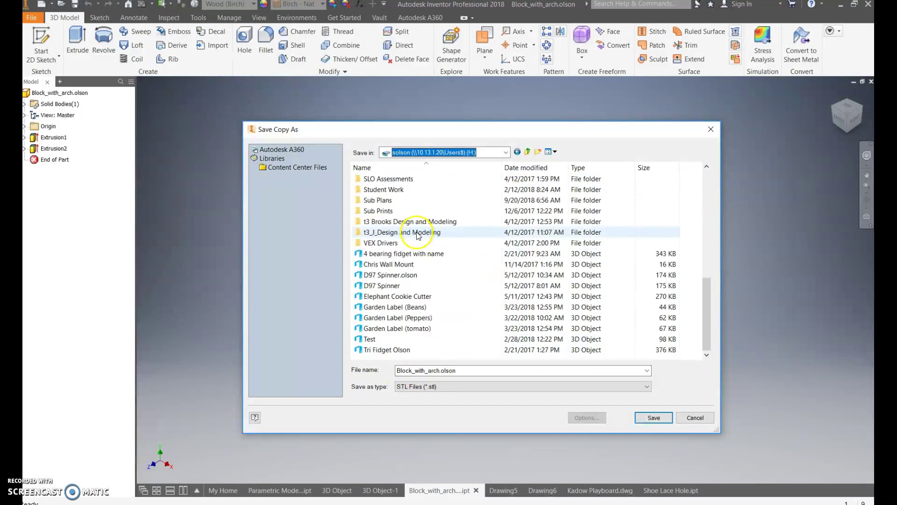
pyautogui.click(647, 418)
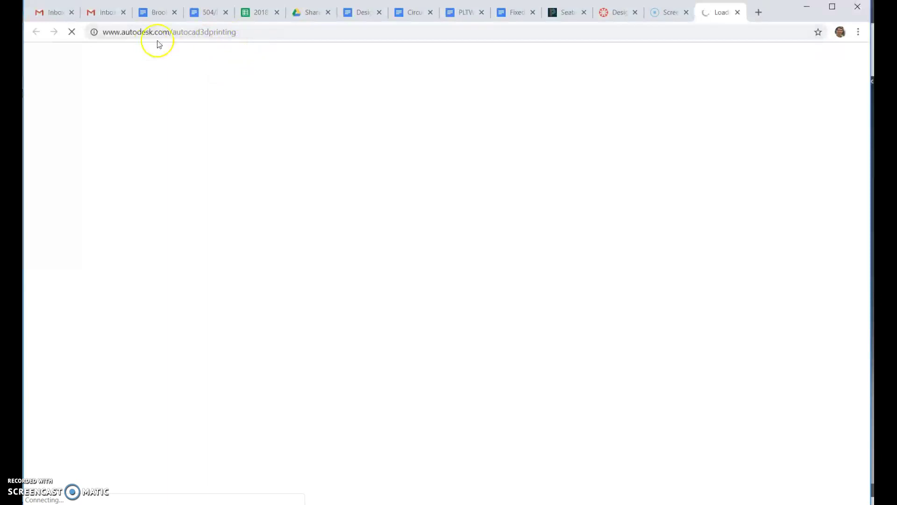
# - Close the Autodesk 3D printing web page and minimize the browser and Inventor to reach the desktop
pyautogui.click(738, 13)
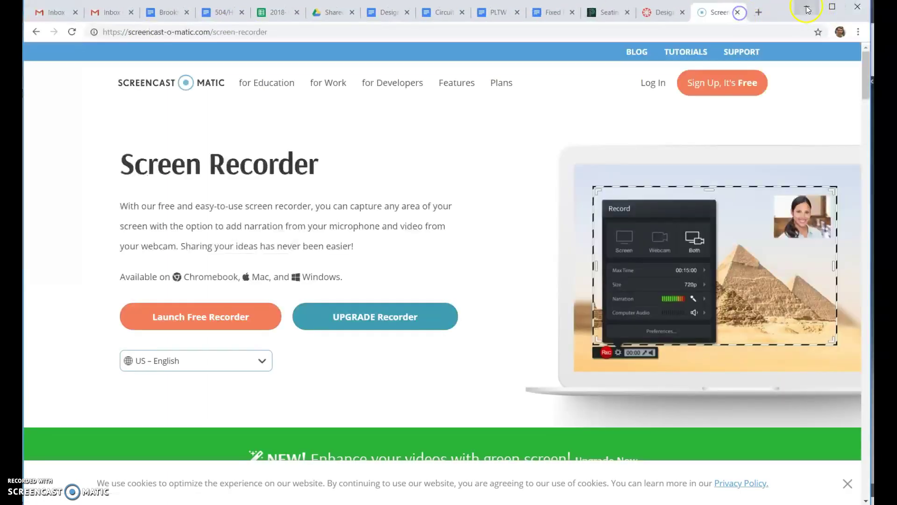
pyautogui.click(808, 9)
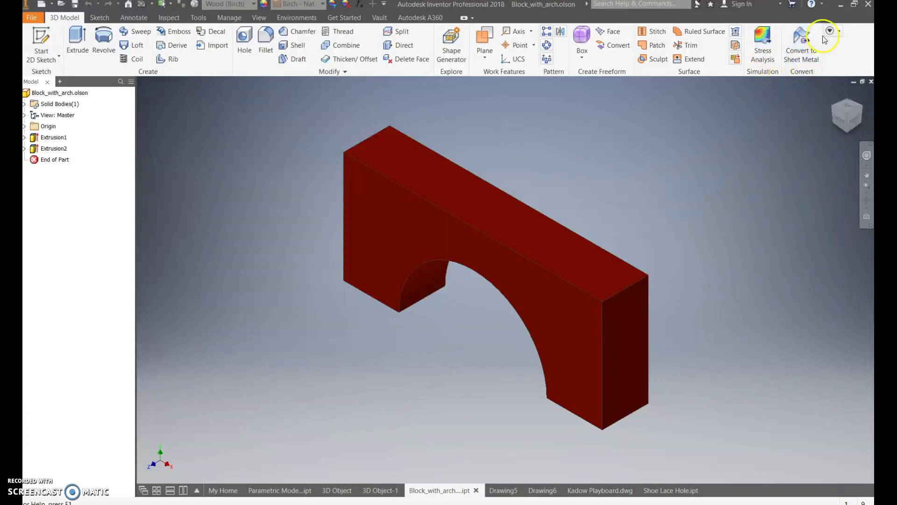
pyautogui.click(841, 6)
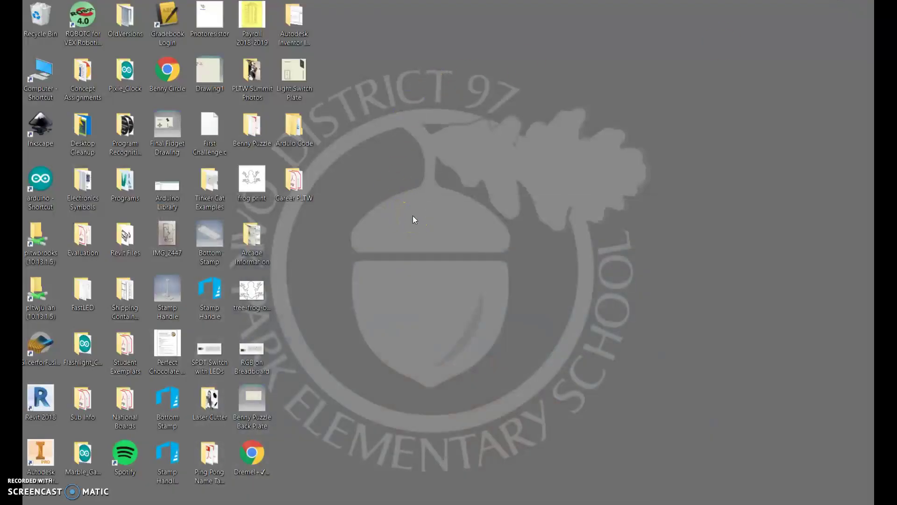
# - Open the Design and Modeling Prints folder inside the teacher's print folder on the pltwbrooks network share
pyautogui.doubleClick(49, 255)
pyautogui.click(44, 297)
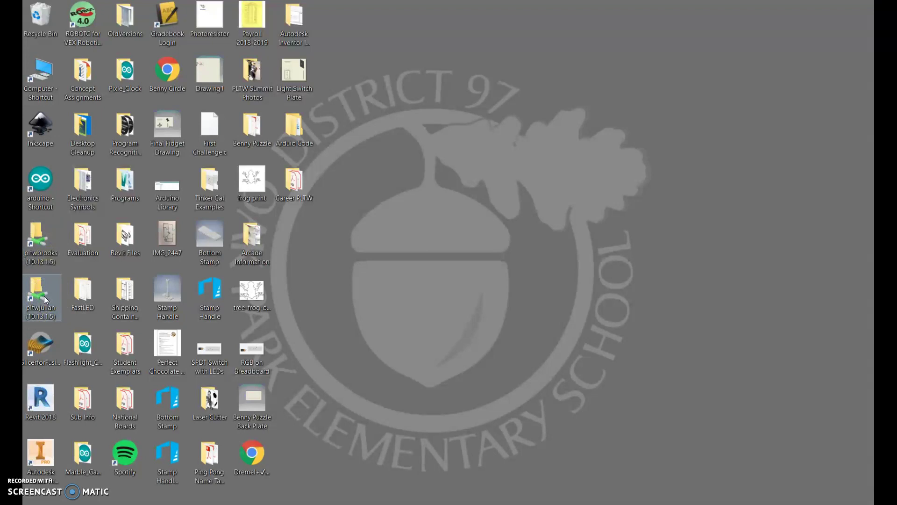
pyautogui.click(45, 239)
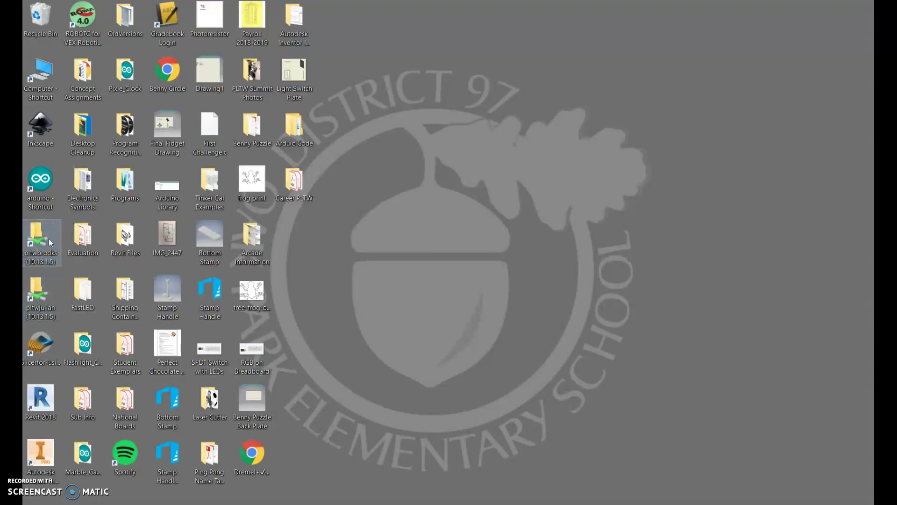
pyautogui.doubleClick(50, 242)
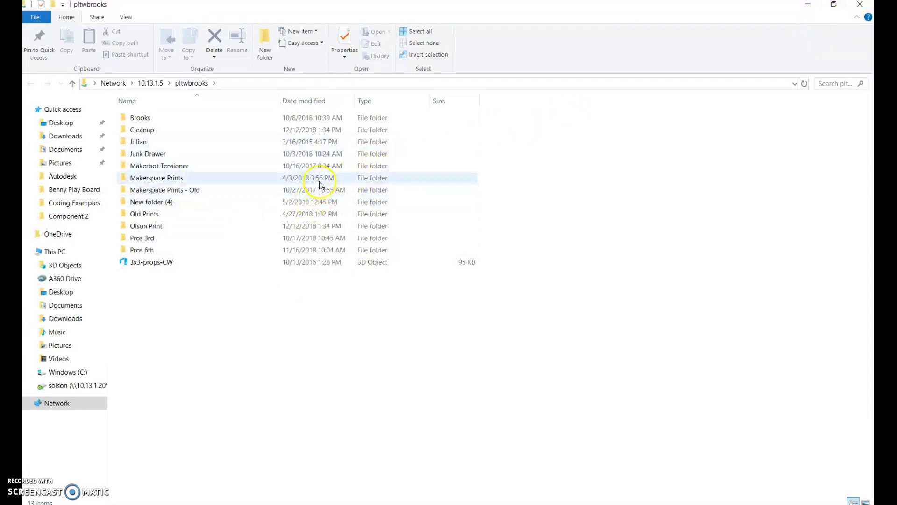
pyautogui.doubleClick(170, 228)
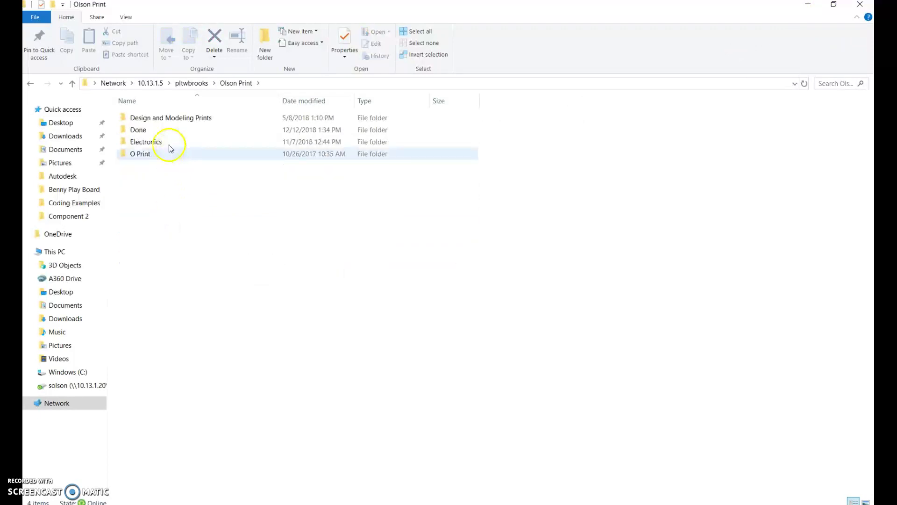
pyautogui.doubleClick(174, 120)
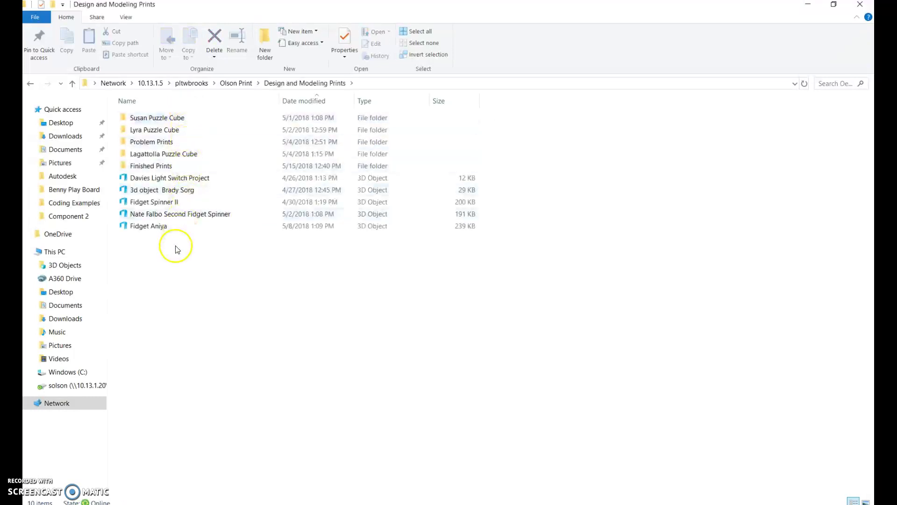
# - Move the five loose 3D object files into the Finished Prints folder, replacing the duplicate file there
pyautogui.moveTo(173, 253); pyautogui.dragTo(158, 167)
pyautogui.click(467, 265)
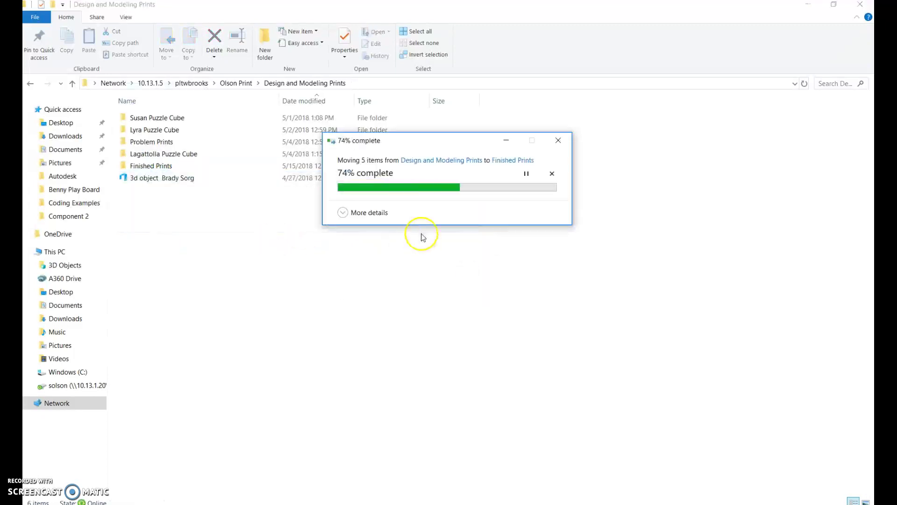
pyautogui.click(182, 211)
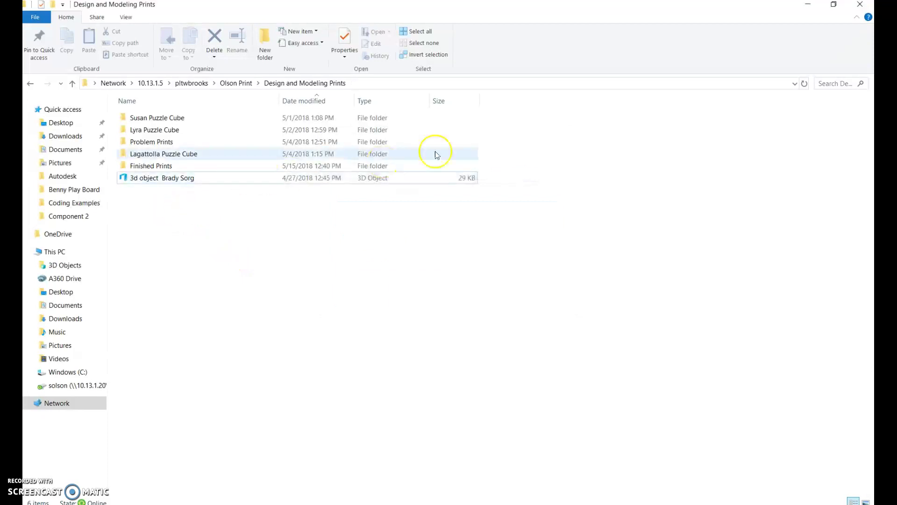
pyautogui.click(839, 5)
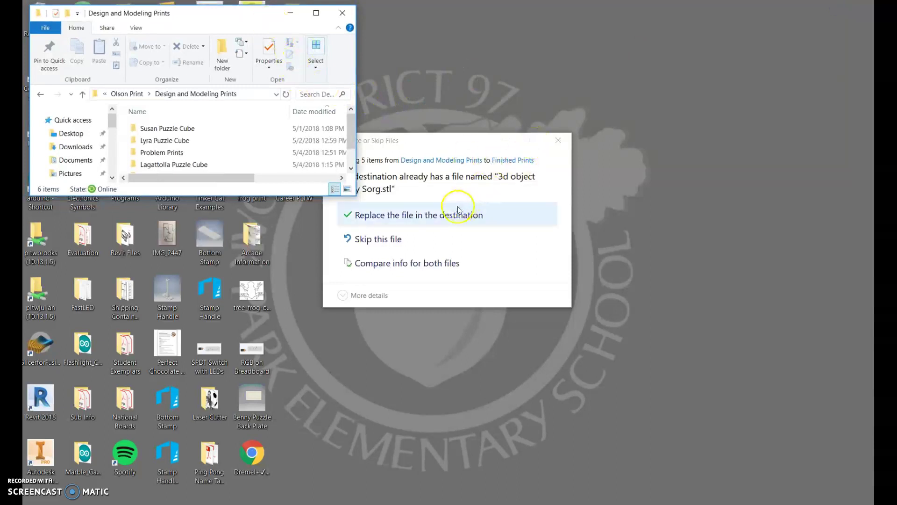
pyautogui.click(452, 215)
# - Move the Design and Modeling Prints window clear of the desktop icons, enlarge it, and open the H: drive in a second window
pyautogui.moveTo(258, 19); pyautogui.dragTo(758, 57)
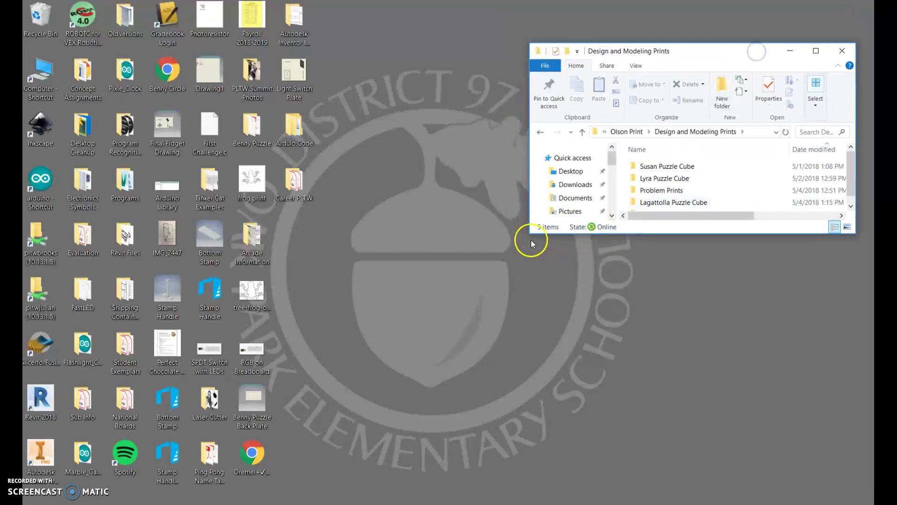
pyautogui.moveTo(531, 233); pyautogui.dragTo(519, 363)
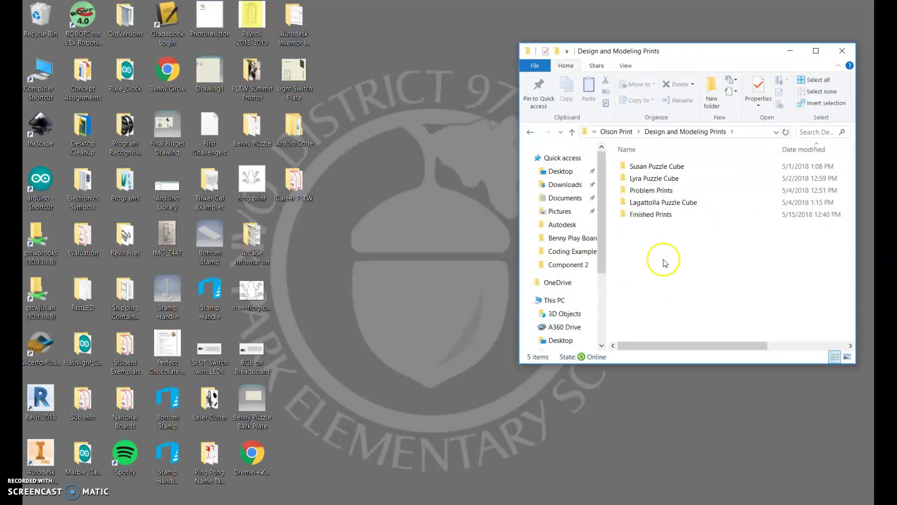
pyautogui.click(50, 82)
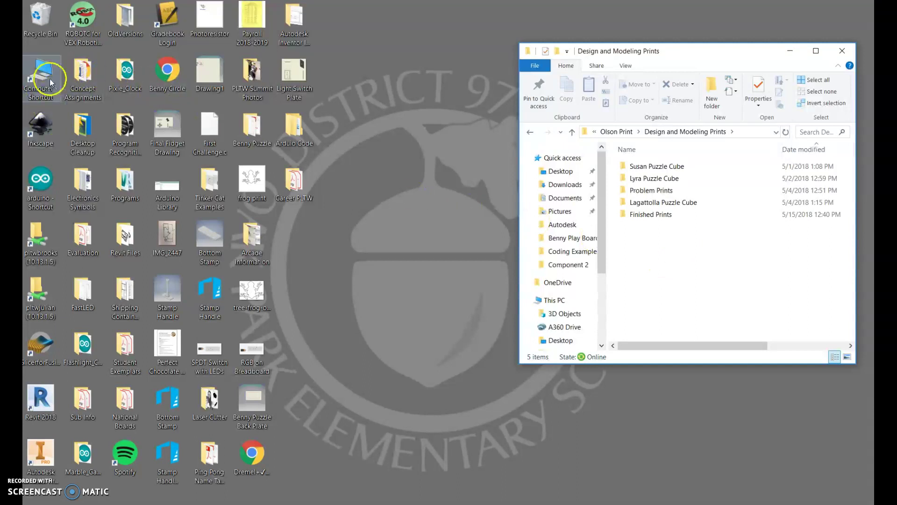
pyautogui.doubleClick(50, 81)
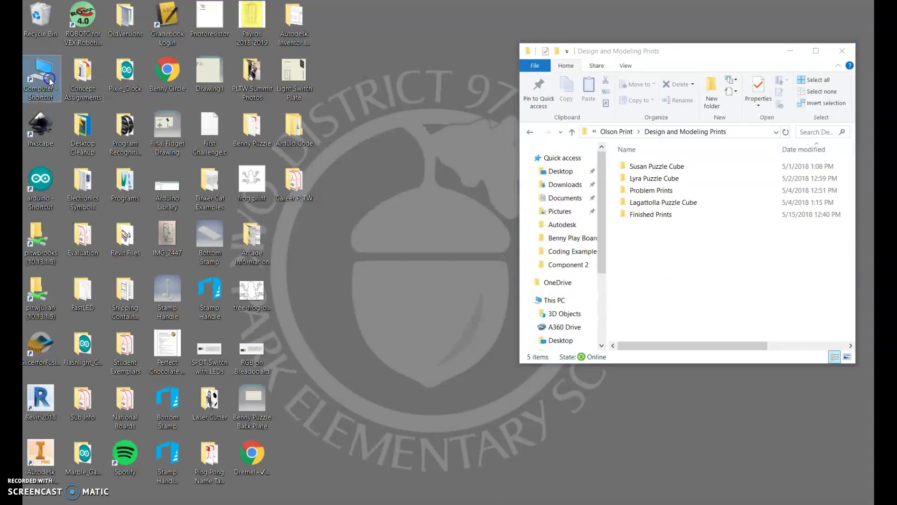
pyautogui.scroll(-1, 84, 169)
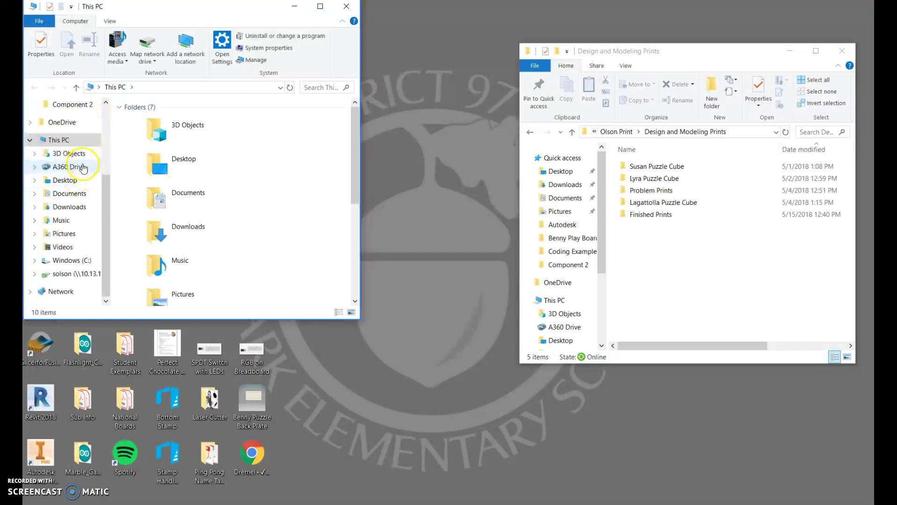
pyautogui.click(73, 274)
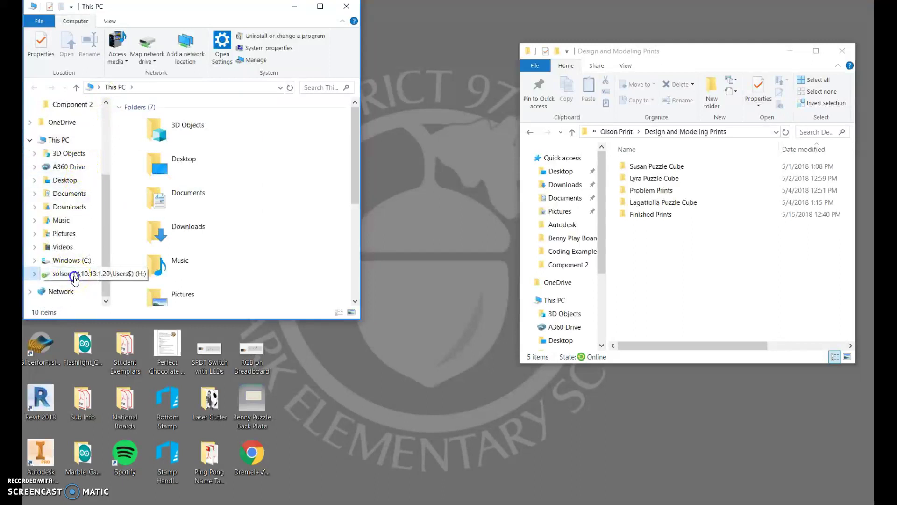
# - Copy the Block_with_arch STL file from the H: drive into Design and Modeling Prints, accepting the security warning, and close the H: drive window
pyautogui.scroll(-1, 215, 197)
pyautogui.scroll(-20, 222, 186)
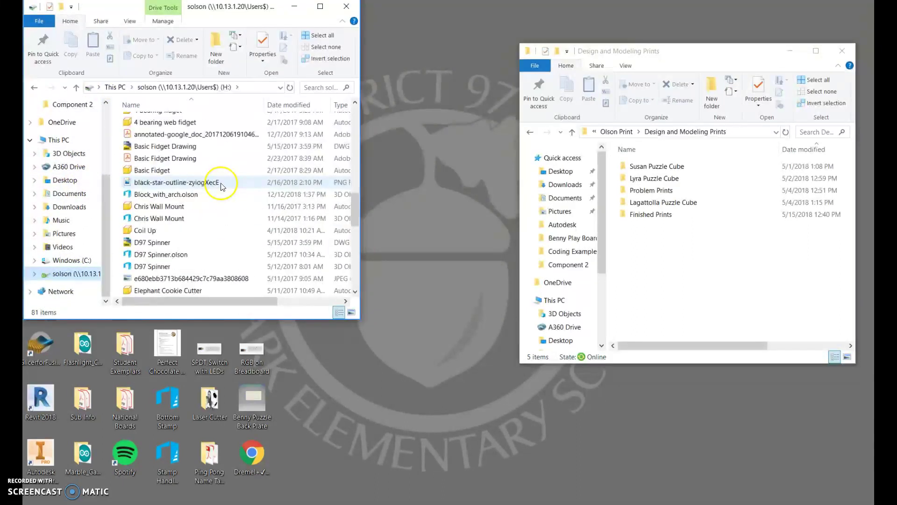
pyautogui.scroll(8, 226, 186)
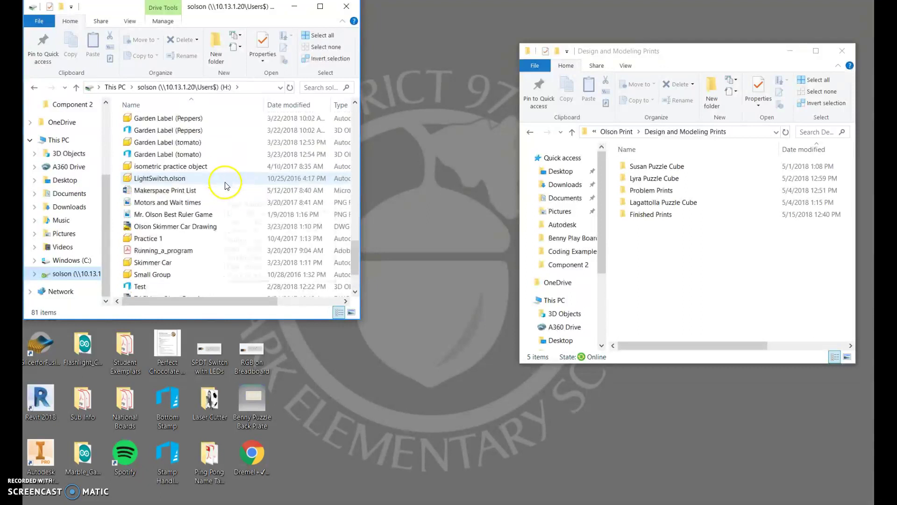
pyautogui.scroll(3, 226, 187)
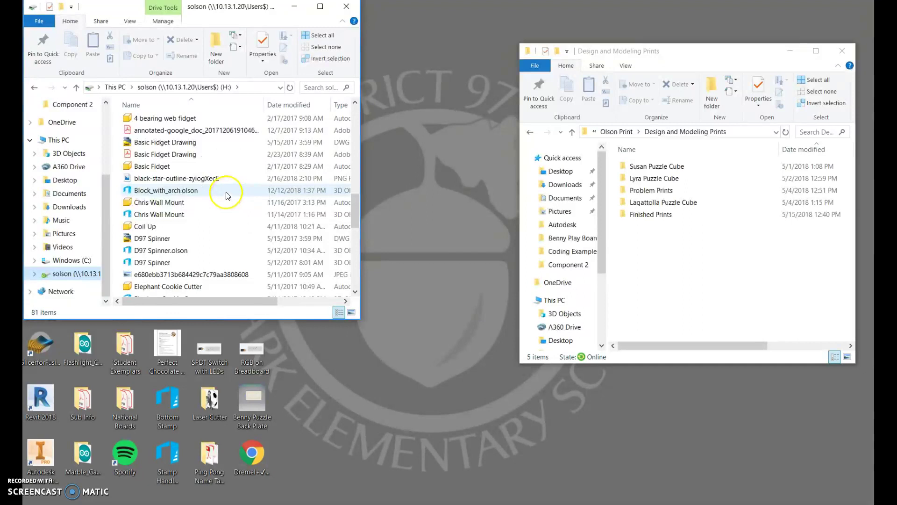
pyautogui.click(227, 196)
pyautogui.moveTo(223, 195); pyautogui.dragTo(674, 251)
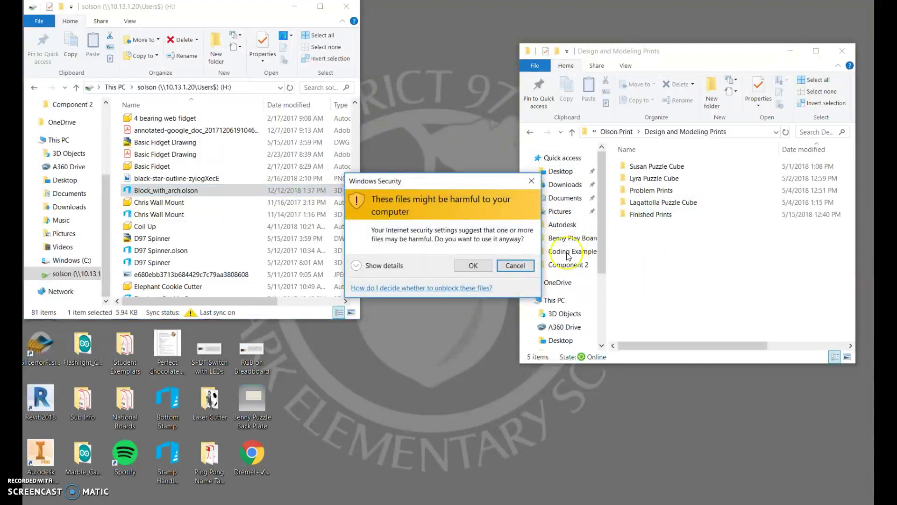
pyautogui.click(473, 266)
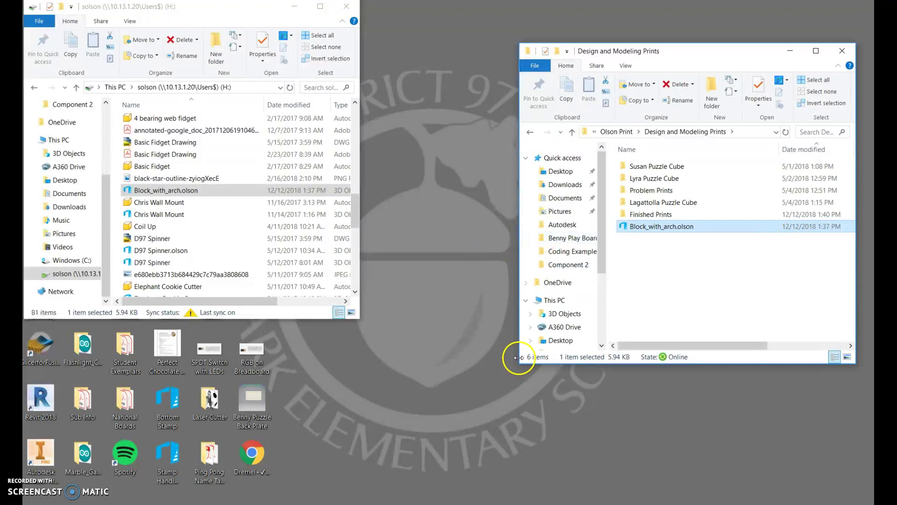
pyautogui.moveTo(475, 387); pyautogui.dragTo(371, 426)
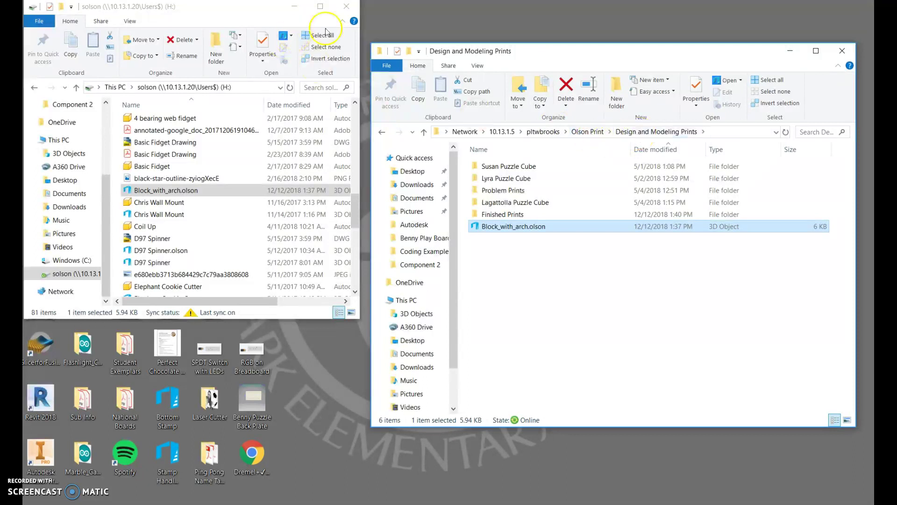
pyautogui.click(352, 9)
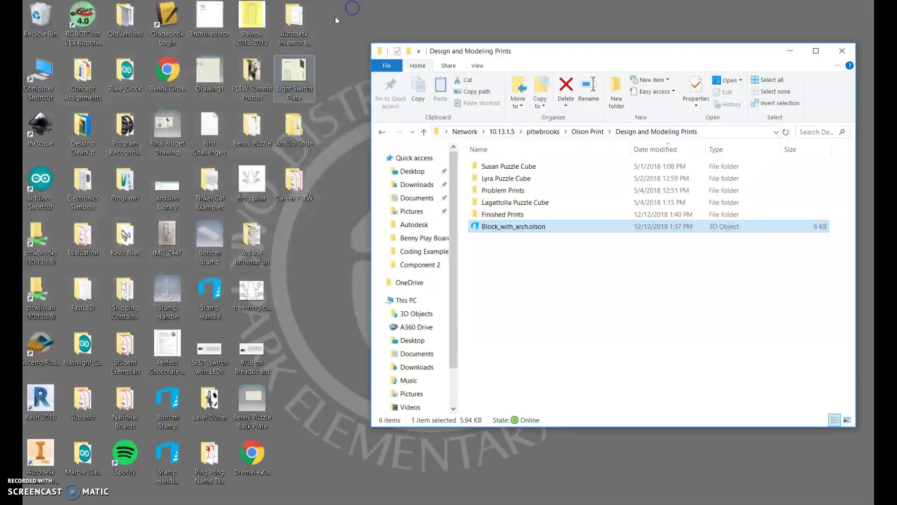
# - Open the teacher's folder on the pltwjulian network share
pyautogui.doubleClick(43, 289)
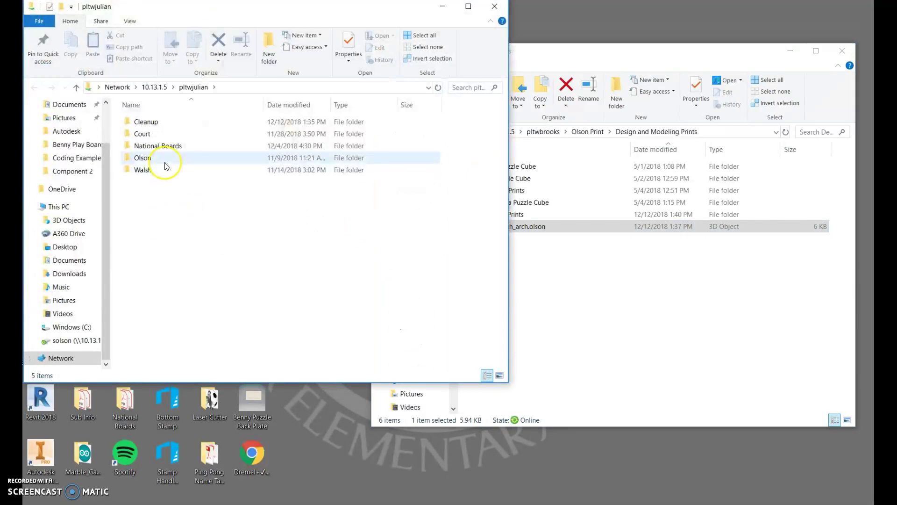
pyautogui.press('ctrl')
pyautogui.press('ctrl')
pyautogui.press('ctrl')
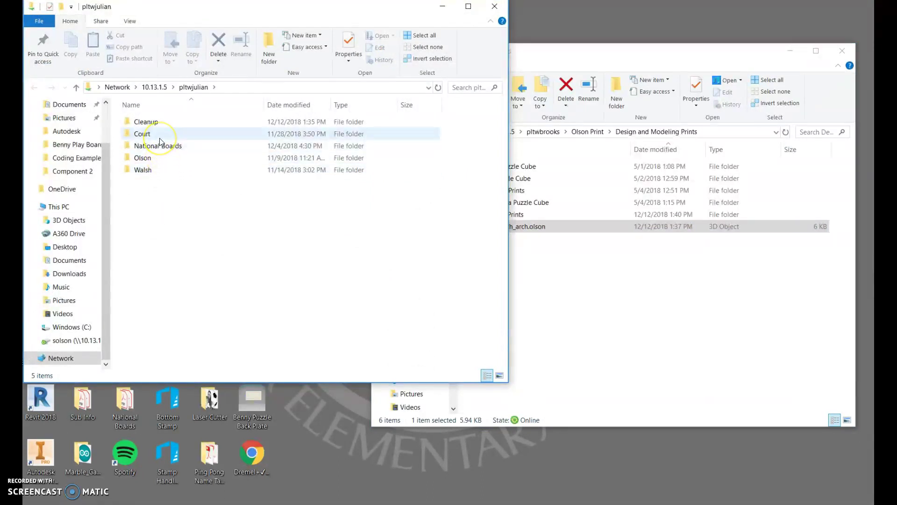
pyautogui.click(165, 161)
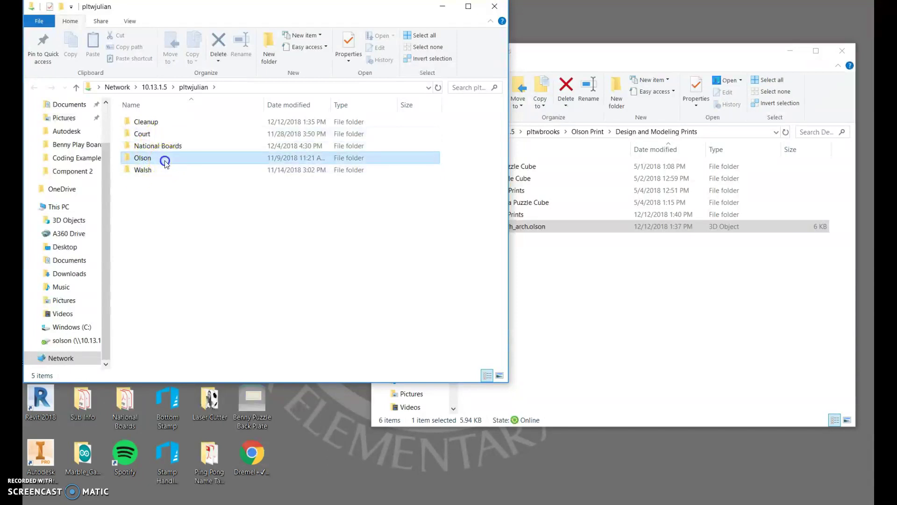
pyautogui.doubleClick(165, 161)
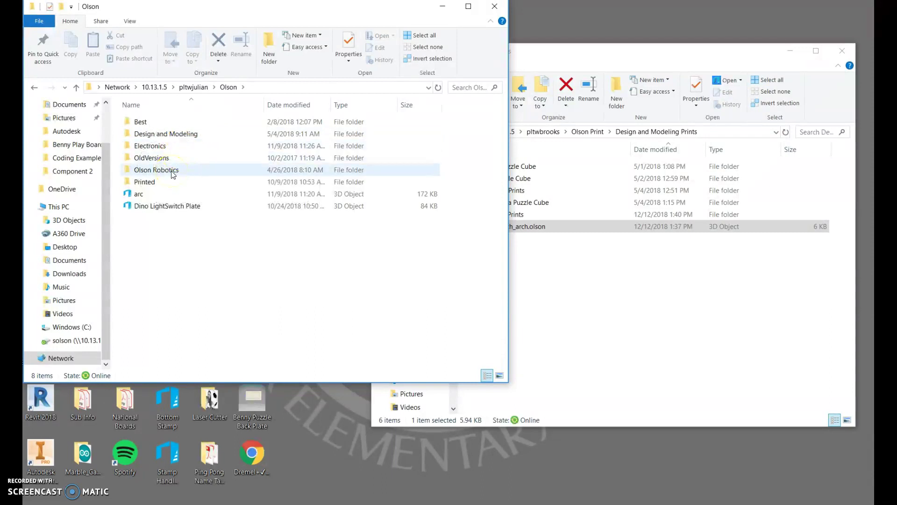
# - Move the arc and Dino LightSwitch Plate 3D object files into the Printed folder, accepting the security warning
pyautogui.moveTo(169, 258); pyautogui.dragTo(139, 192)
pyautogui.moveTo(139, 195); pyautogui.dragTo(142, 183)
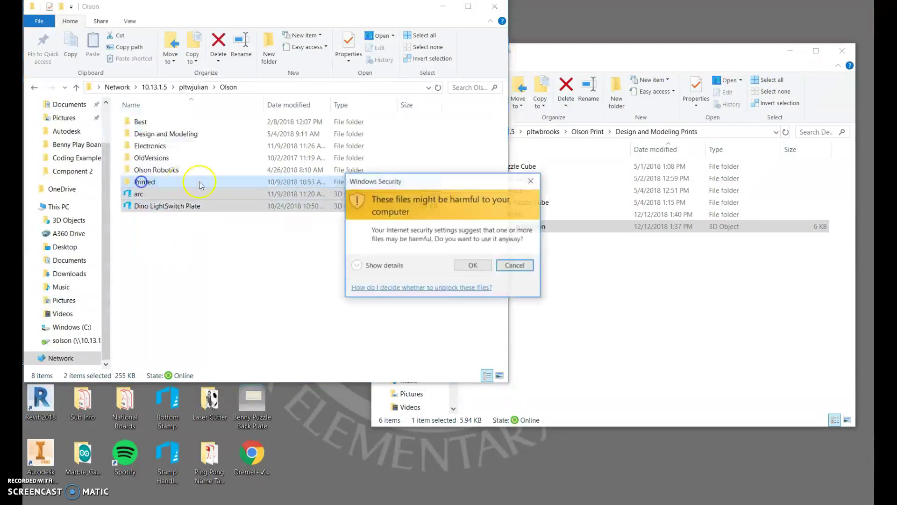
pyautogui.click(464, 262)
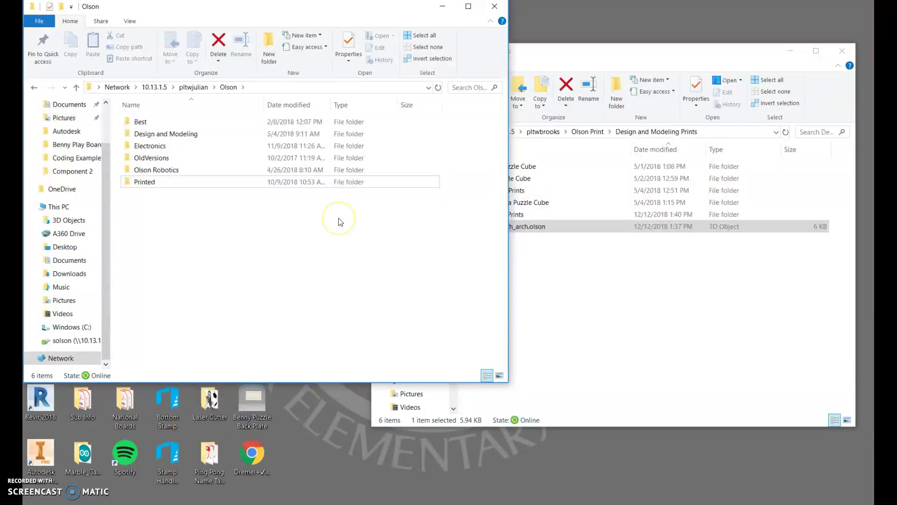